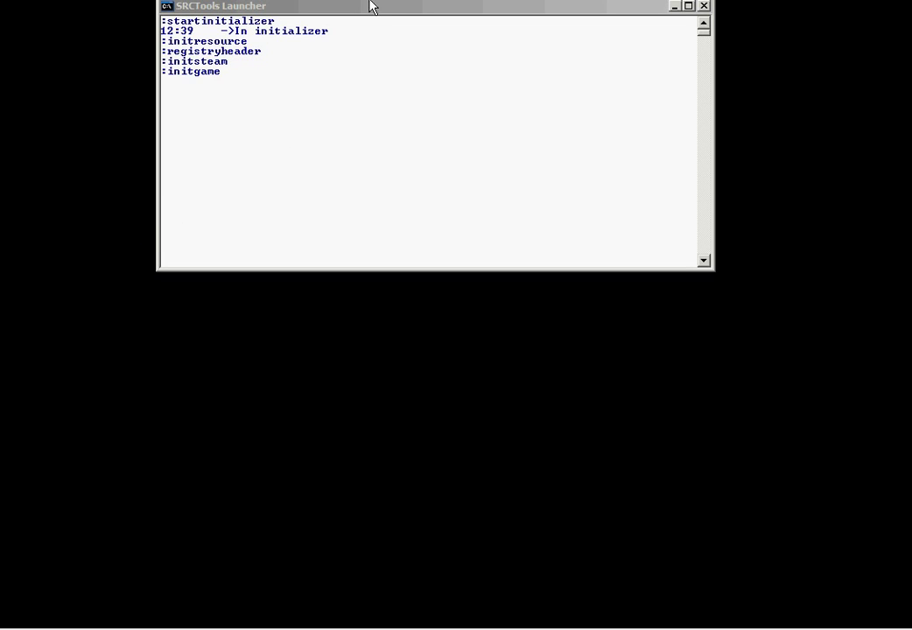
click(376, 8)
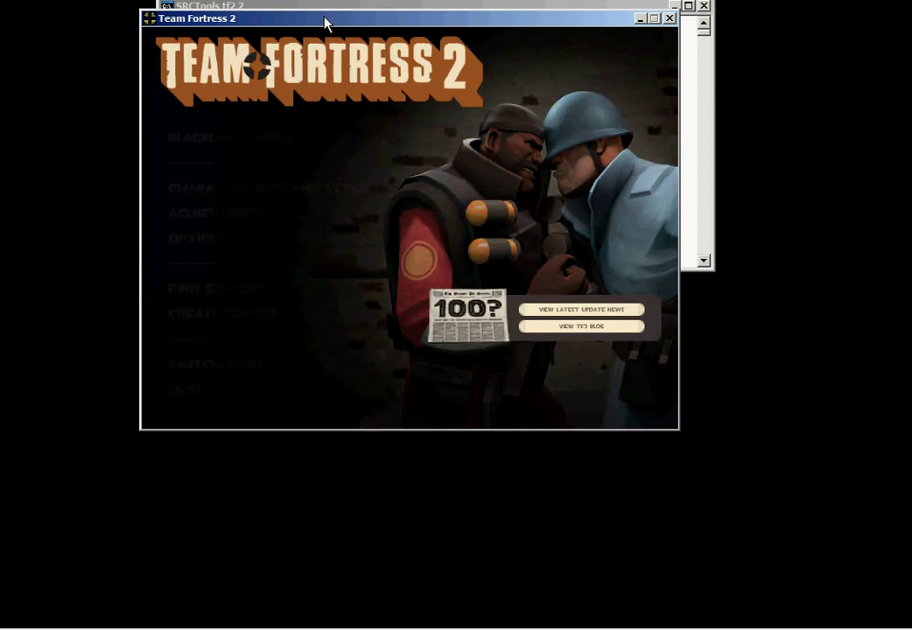
drag(325, 24, 346, 125)
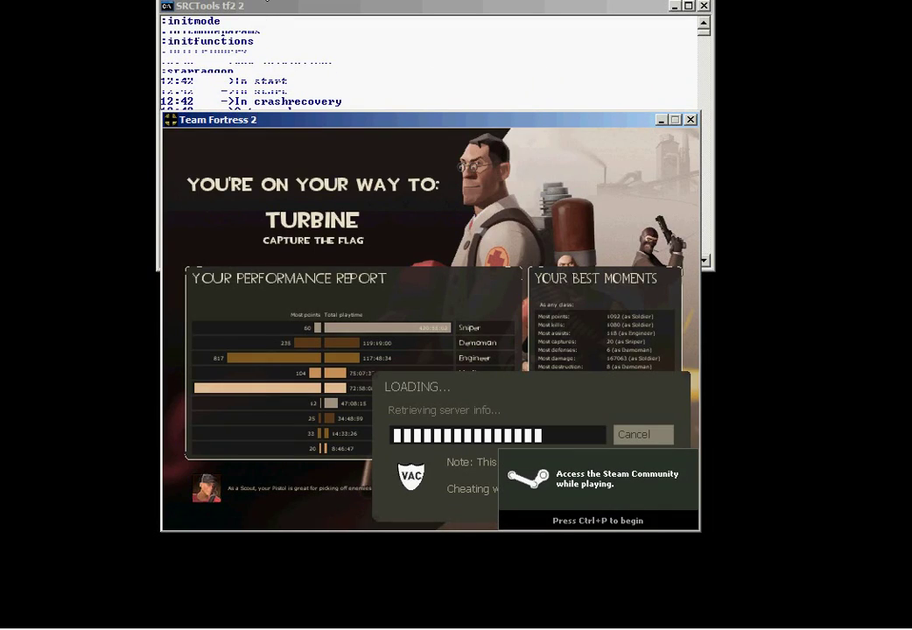
- Bring the SRCTools console in front of TF2 to watch servers 2–5 queried, ending at 69.61.110.70:27015
click(283, 9)
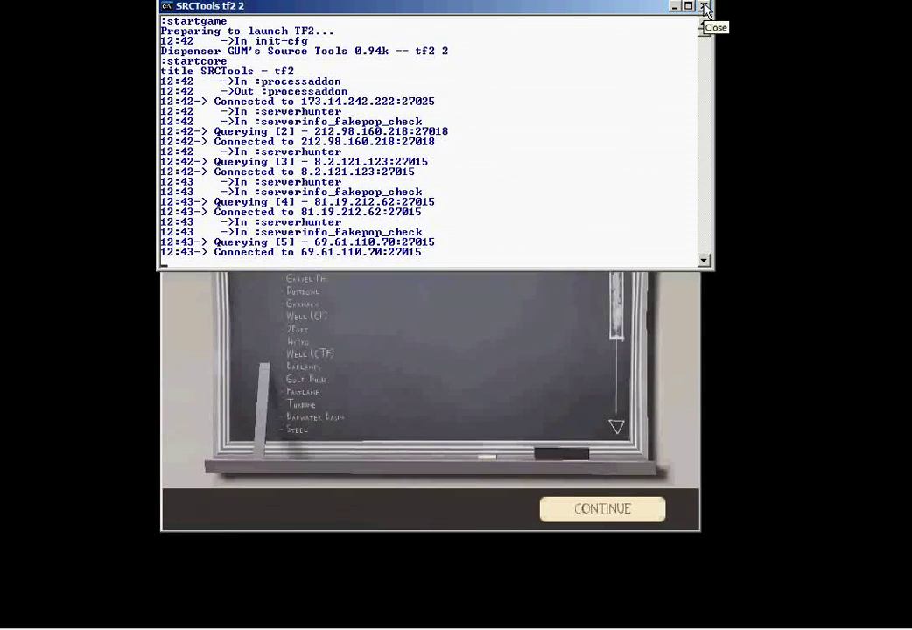
- Close the console and highlight line 68's fake flag and its seen_players count of 2 in the serverhunter log
click(705, 7)
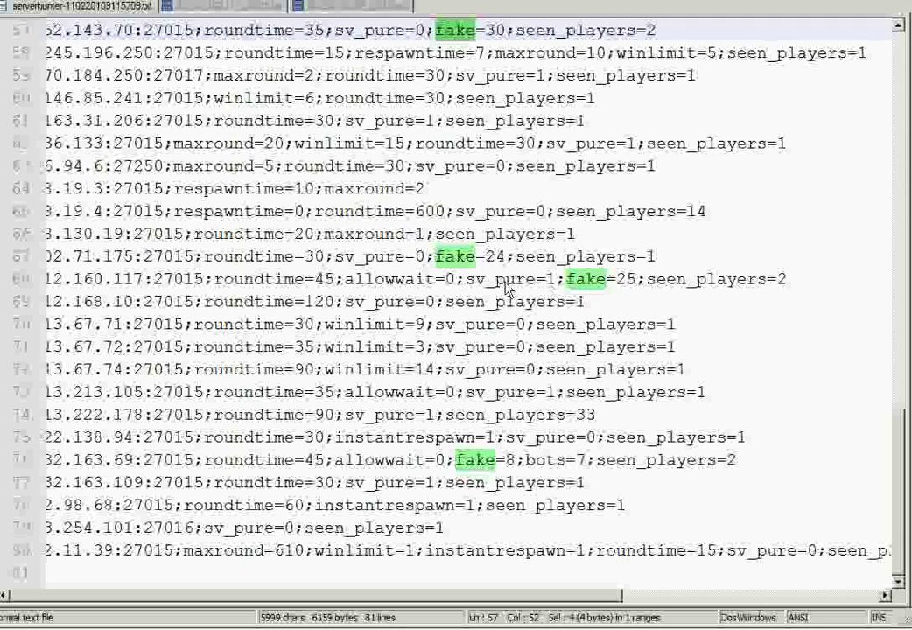
double_click(574, 280)
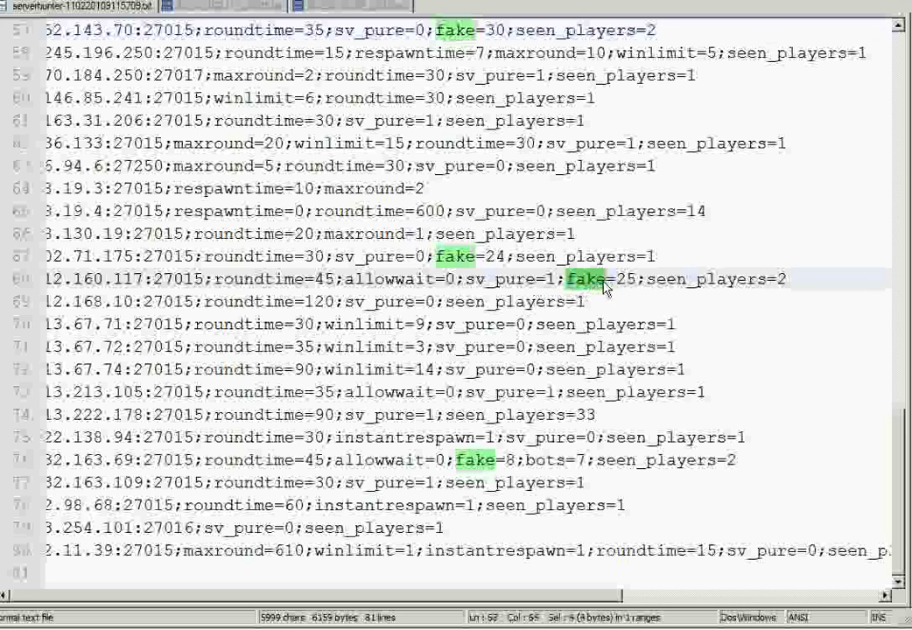
scroll(393, 604, left, 2)
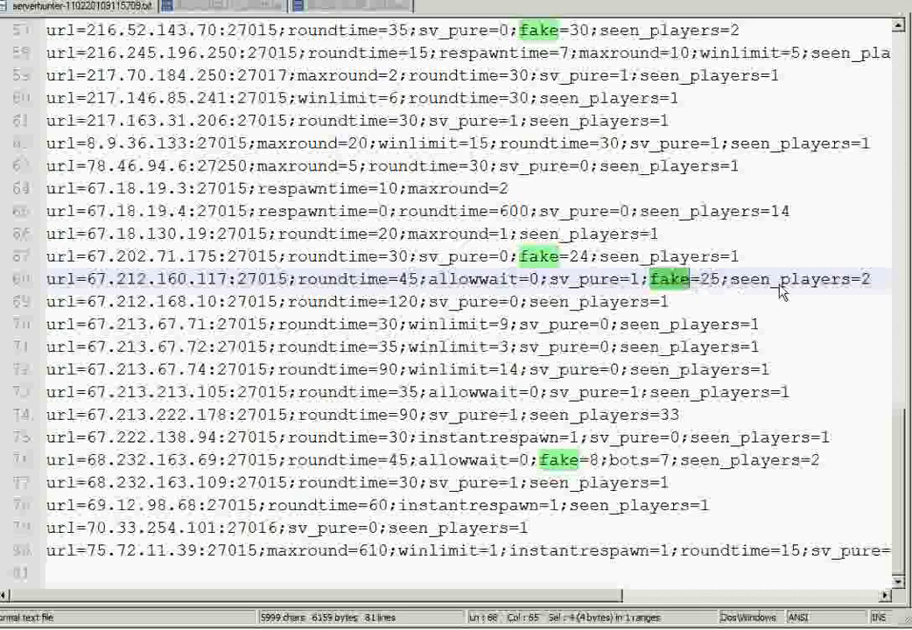
double_click(867, 280)
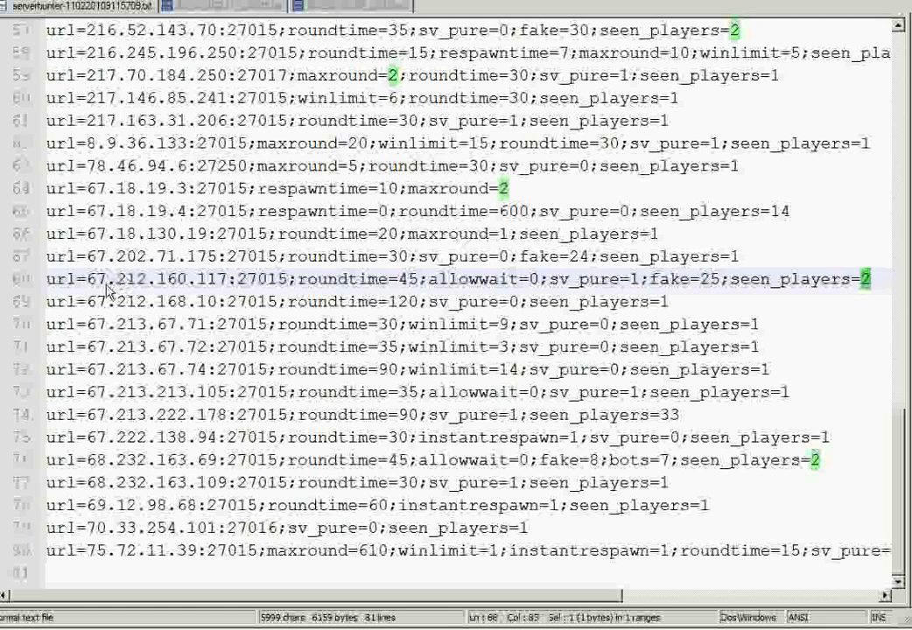
- In the 67.212.160.117_27015 log, highlight the two listed players, the count 2 and max 33, then scroll down to the A2S query data
click(261, 9)
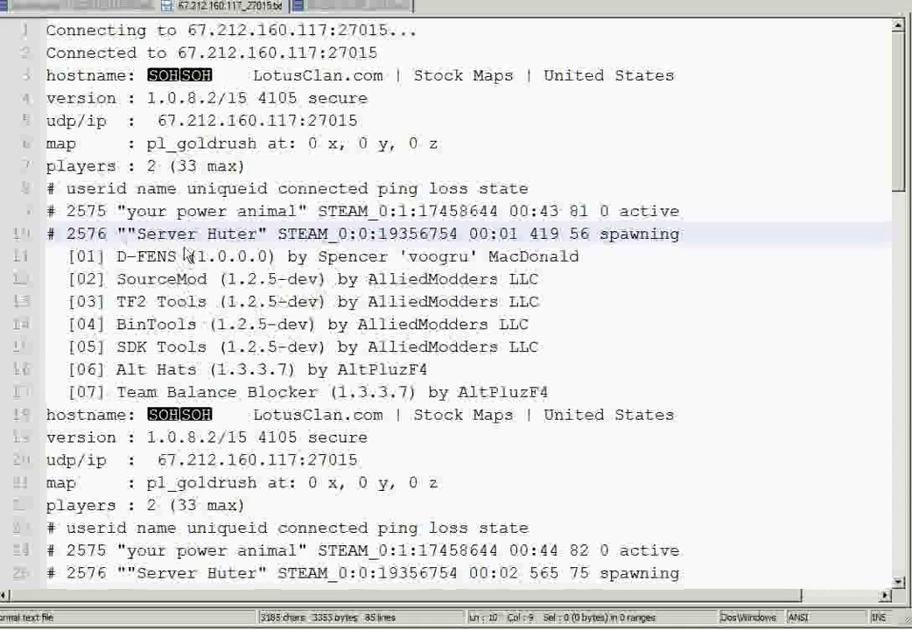
drag(142, 213, 262, 212)
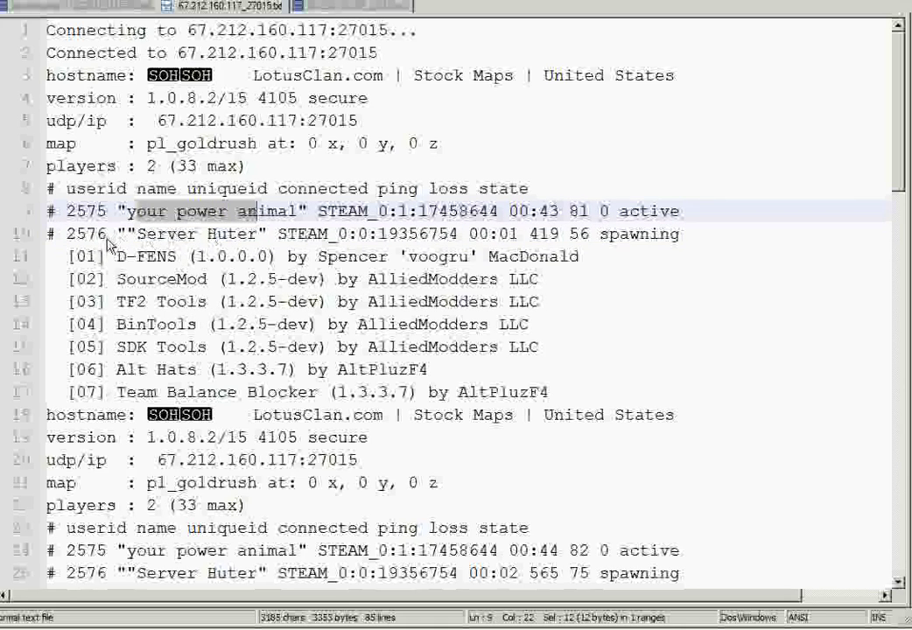
drag(138, 235, 314, 236)
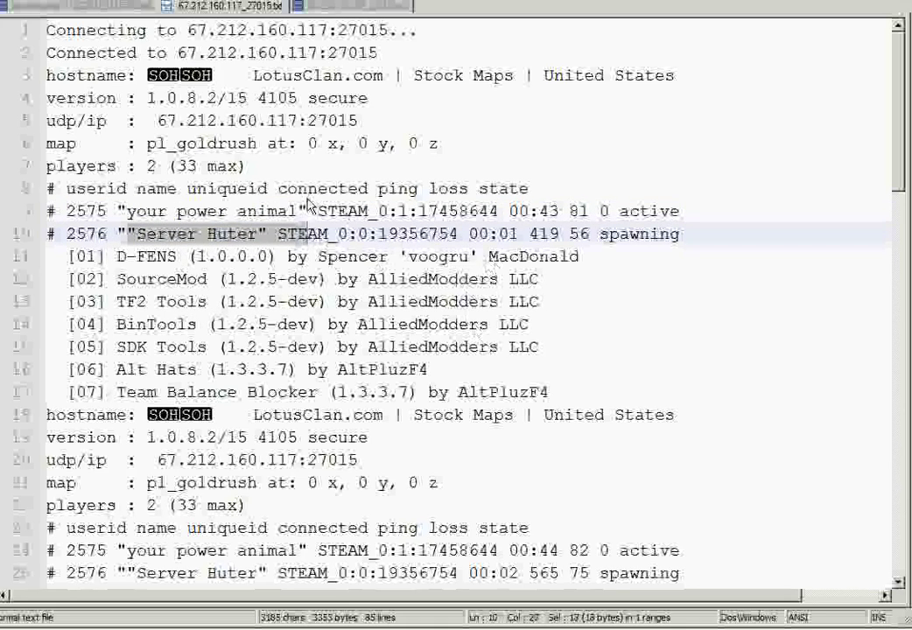
double_click(154, 167)
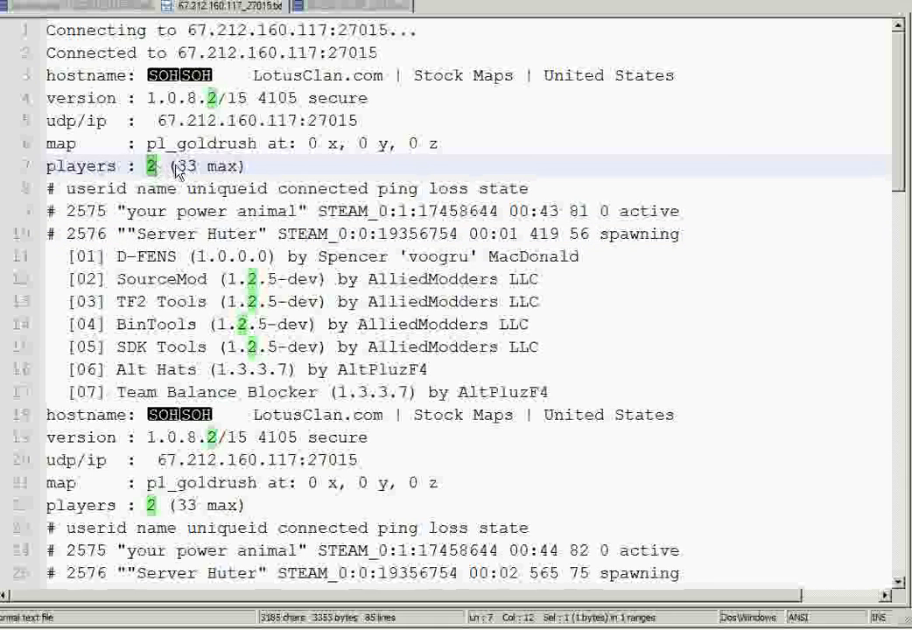
drag(176, 166, 206, 166)
scroll(442, 257, down, 20)
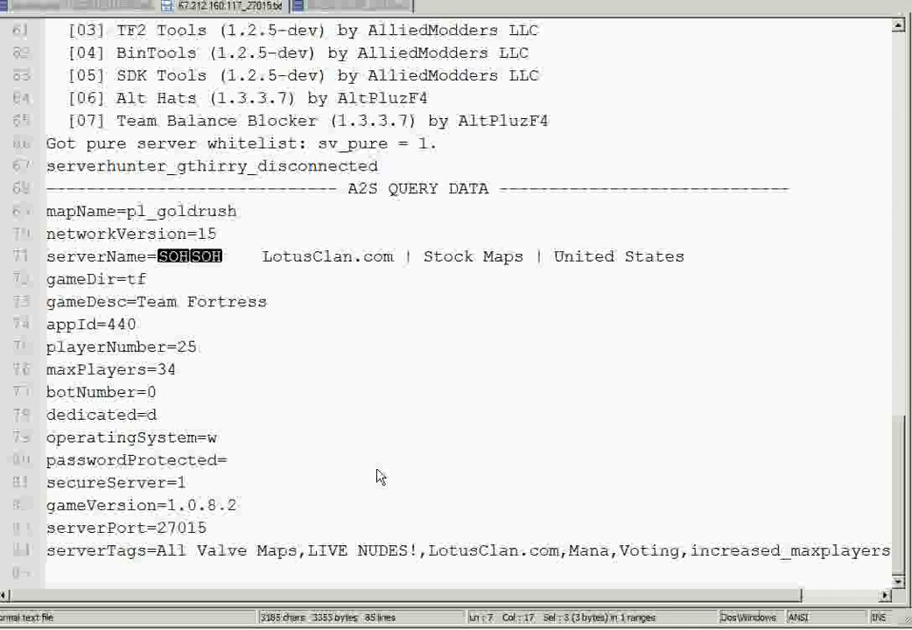
- Highlight the 68.232.163.69 entry's fake and bots=7 values on line 76, then view the 68.232.163.69_27015 log
click(132, 10)
click(630, 419)
double_click(560, 459)
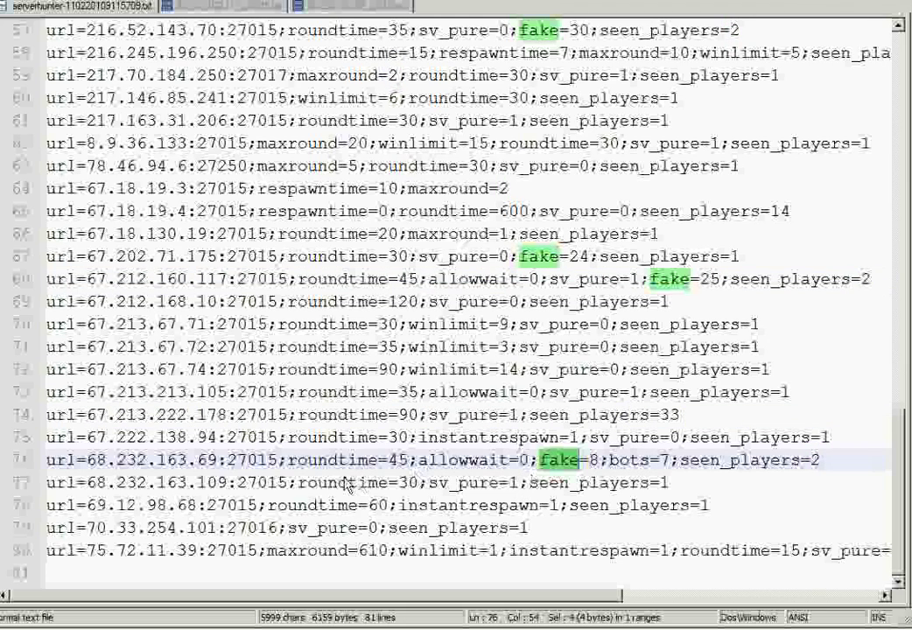
drag(87, 460, 601, 461)
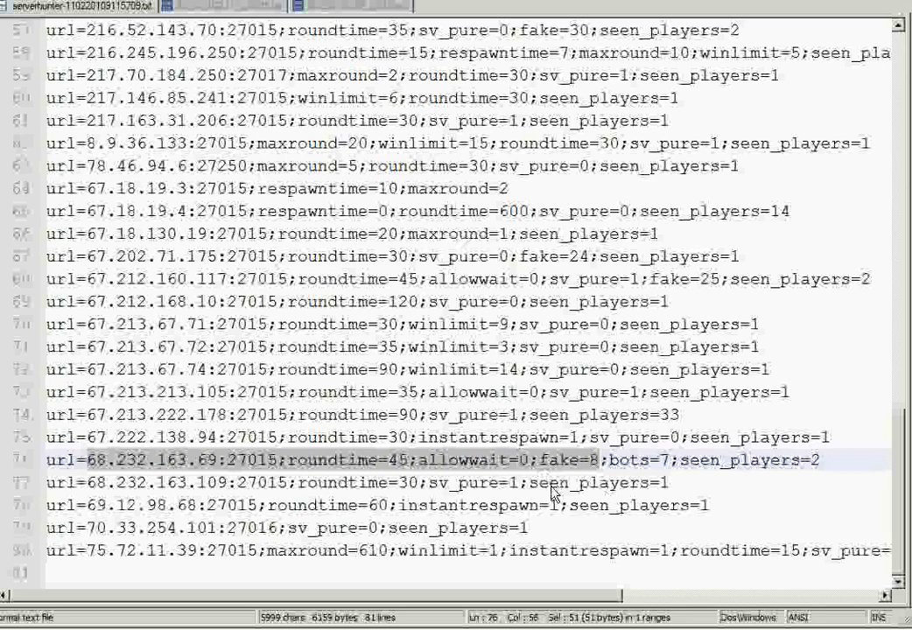
double_click(665, 461)
click(350, 7)
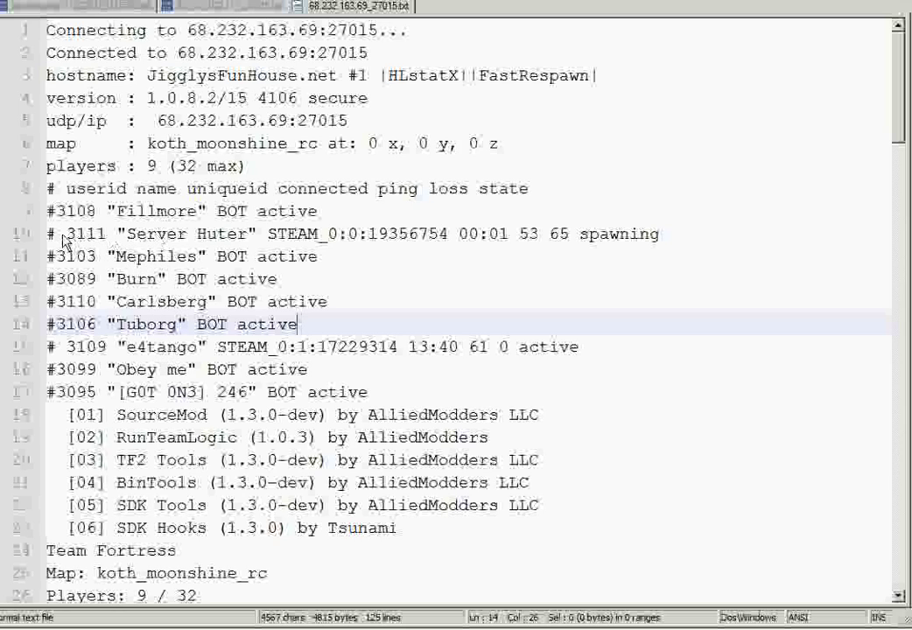
drag(64, 237, 693, 239)
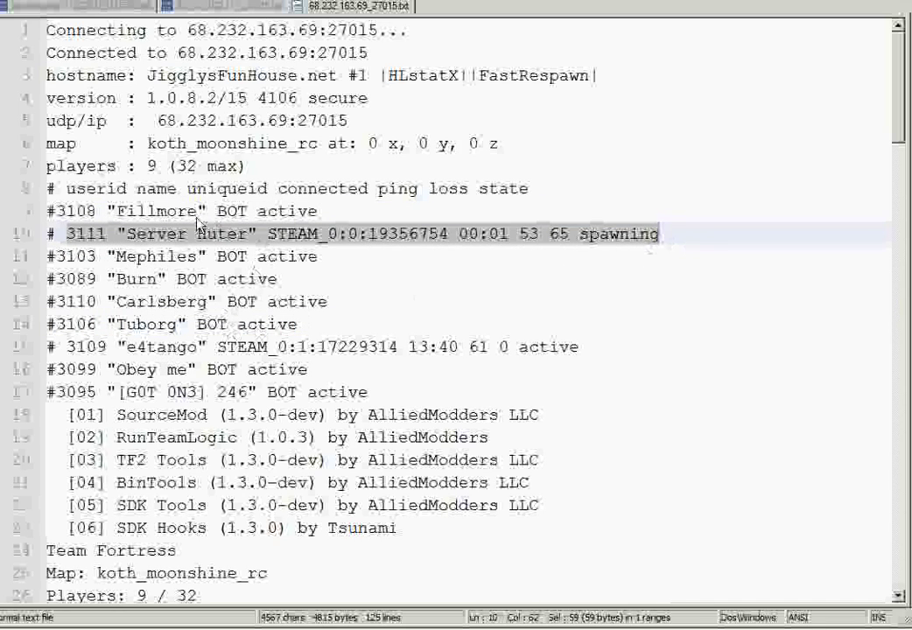
click(305, 211)
drag(137, 280, 228, 279)
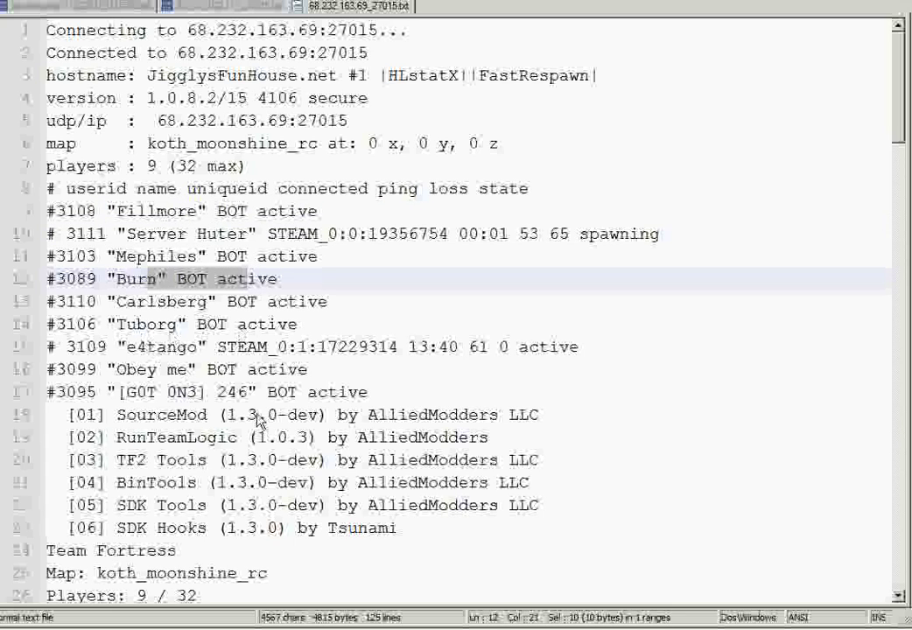
drag(579, 347, 35, 358)
scroll(320, 285, down, 20)
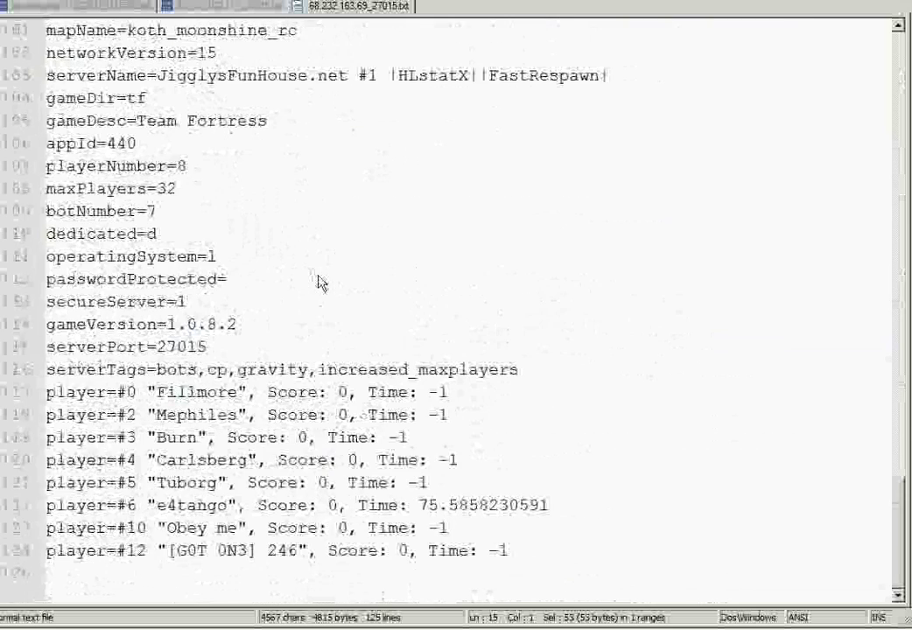
scroll(267, 366, up, 3)
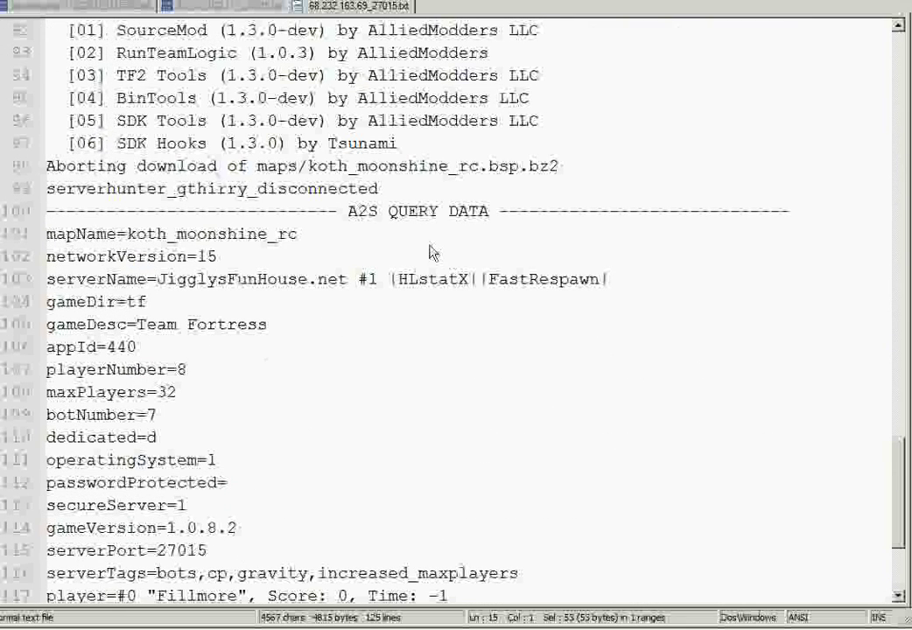
click(194, 369)
drag(187, 369, 177, 371)
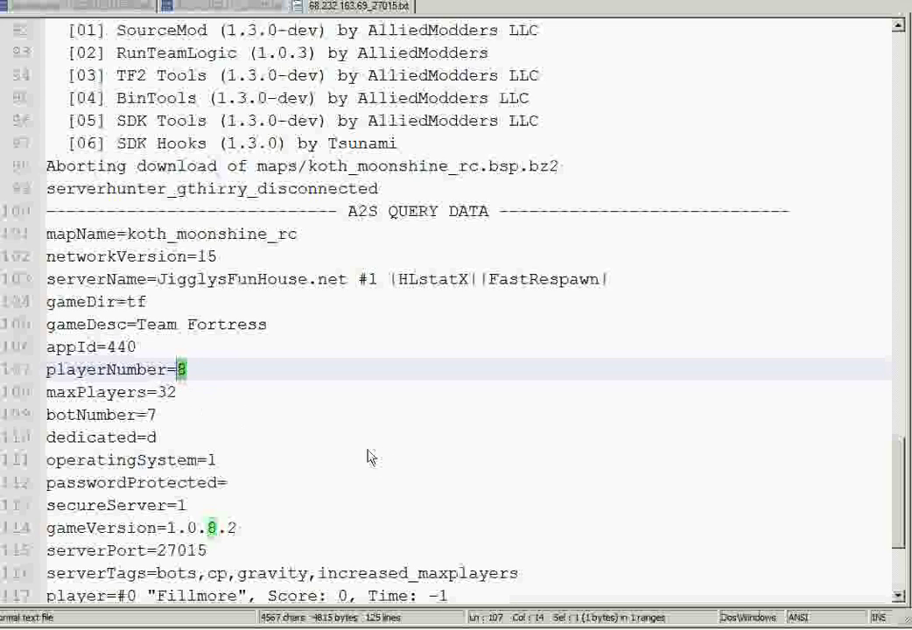
scroll(348, 430, up, 20)
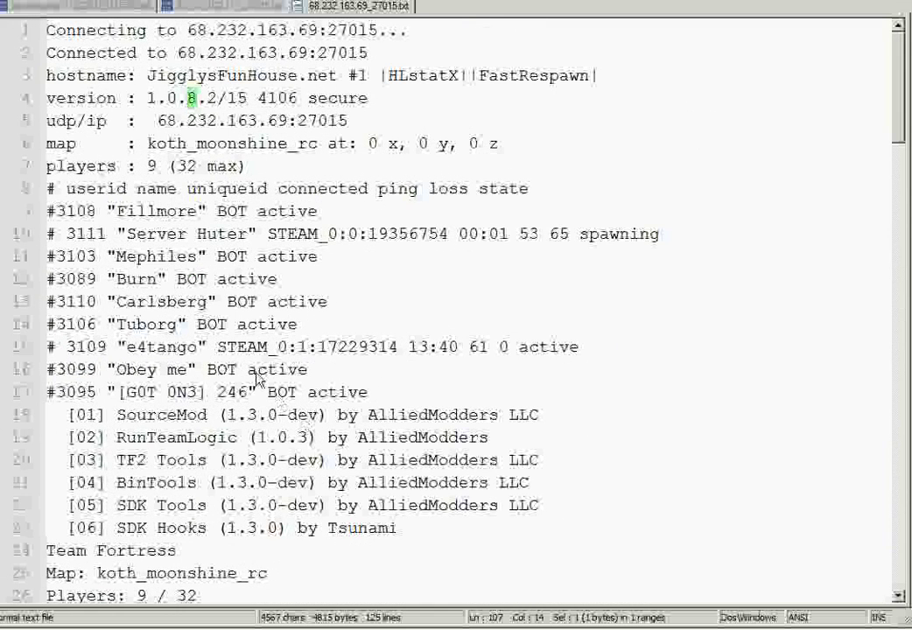
drag(117, 233, 408, 234)
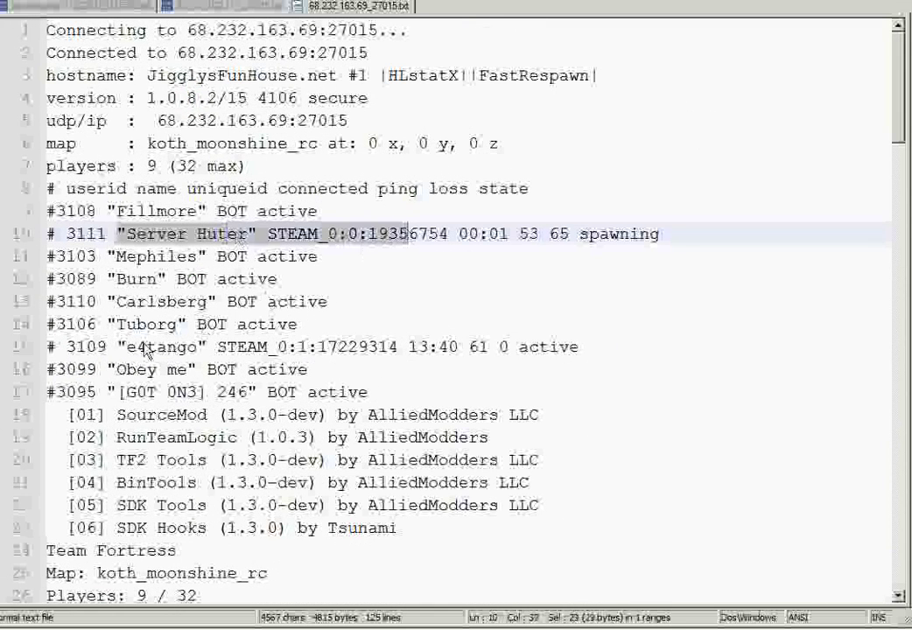
click(100, 350)
click(292, 347)
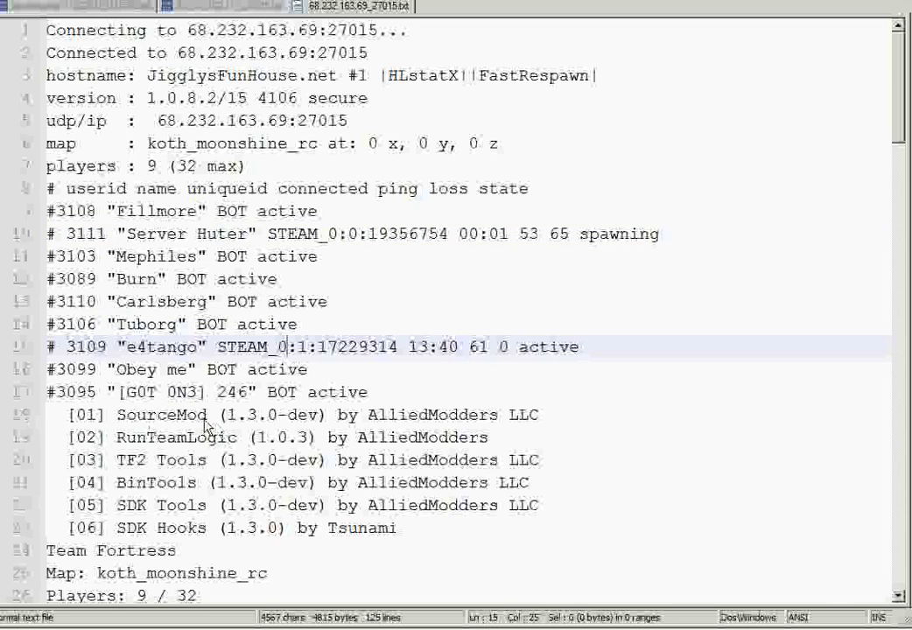